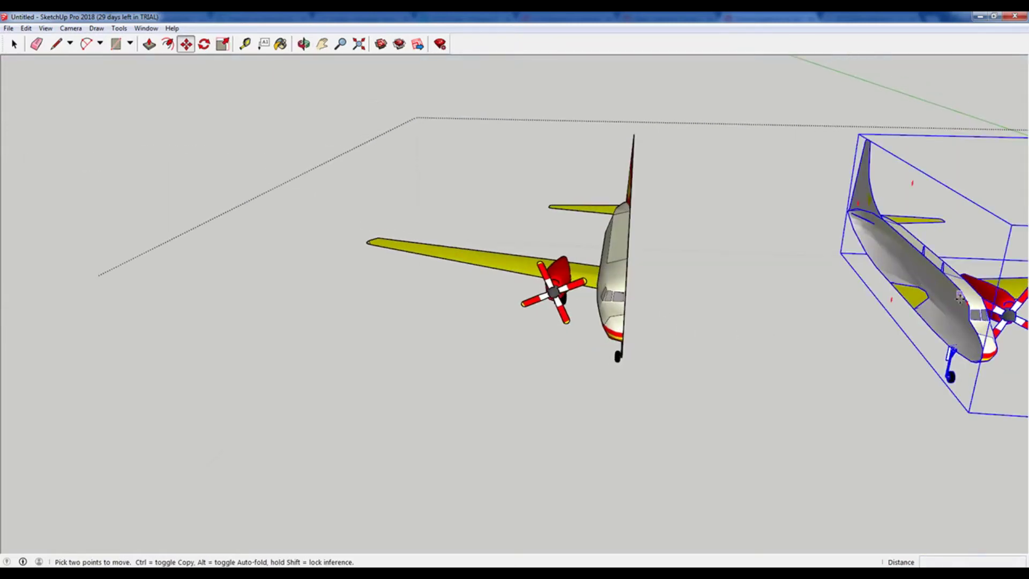
- Convert the half airplane into a component named PlaneHalf
click(939, 337)
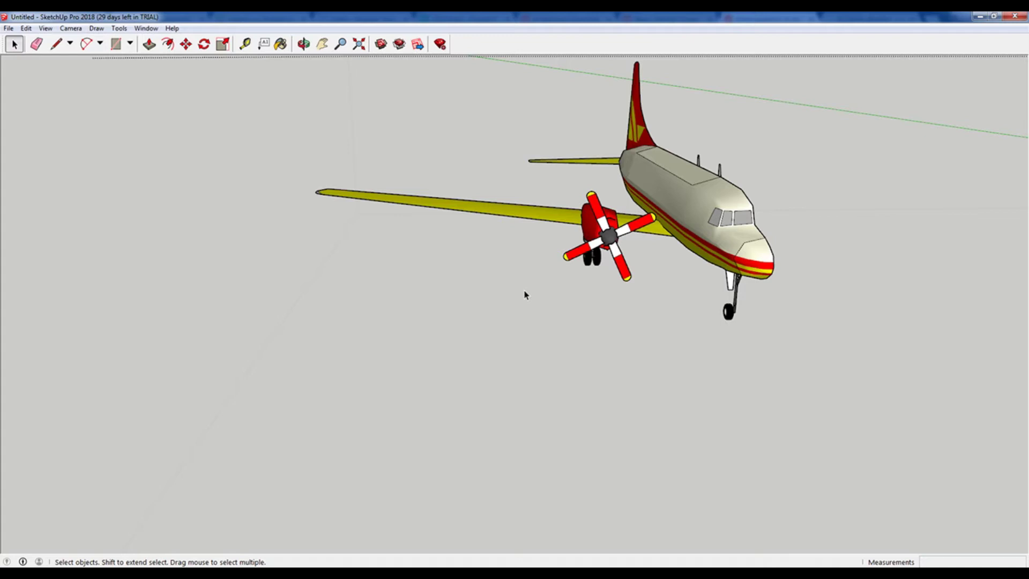
mouse_move(820, 295)
middle_down()
mouse_move(675, 281)
mouse_move(739, 299)
middle_up()
click(674, 193)
right_click(672, 190)
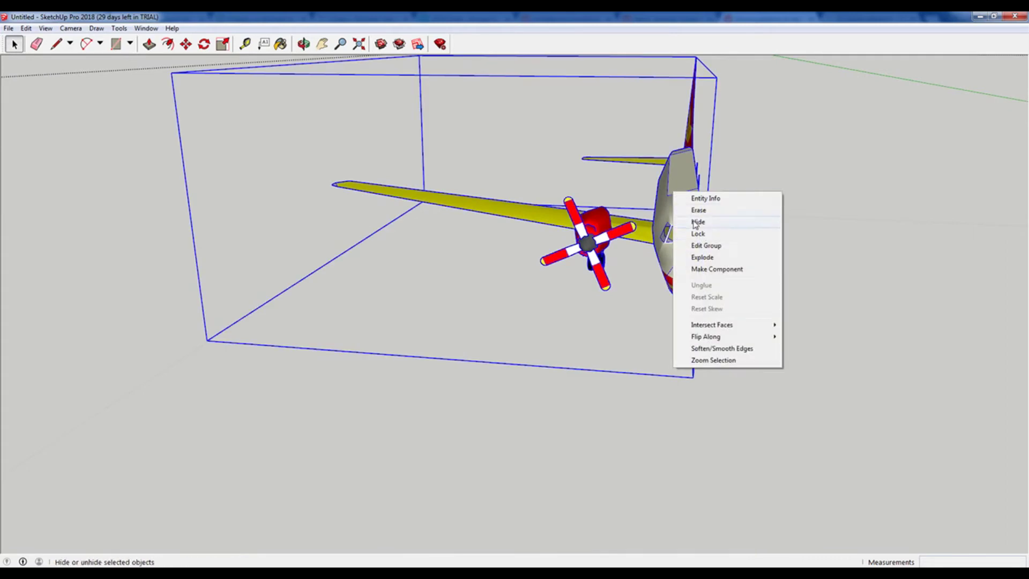
click(733, 269)
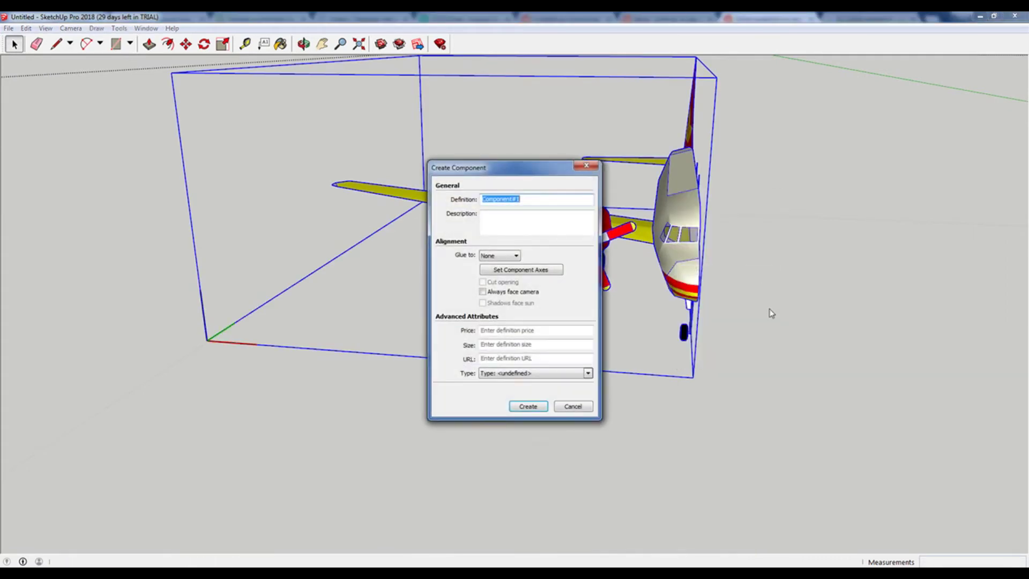
text(PlaneH)
key(Return)
middle_drag(772, 225, 735, 211)
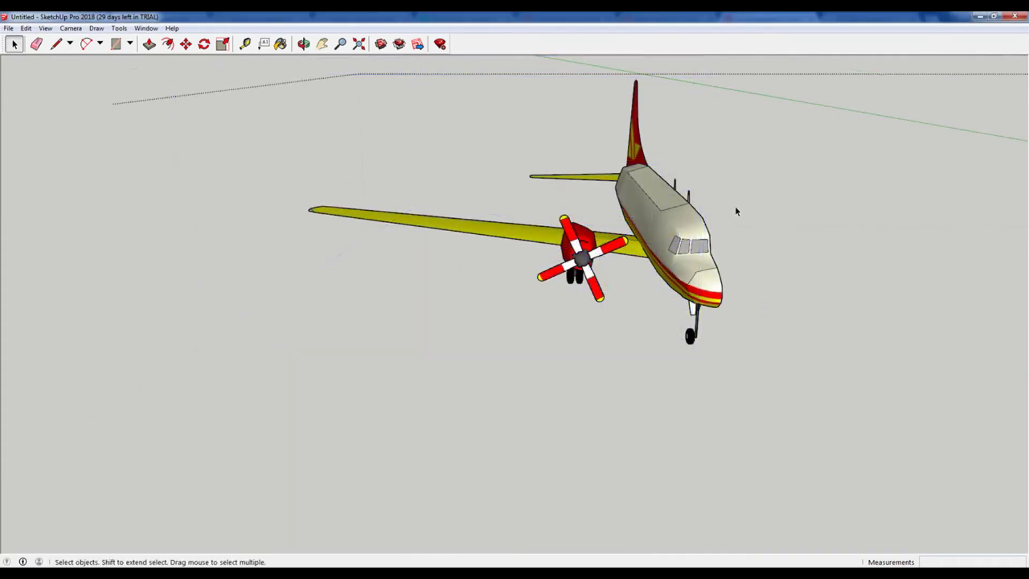
- Place a copy of the PlaneHalf component to the right of the original
key(m)
click(660, 196)
key(ctrl)
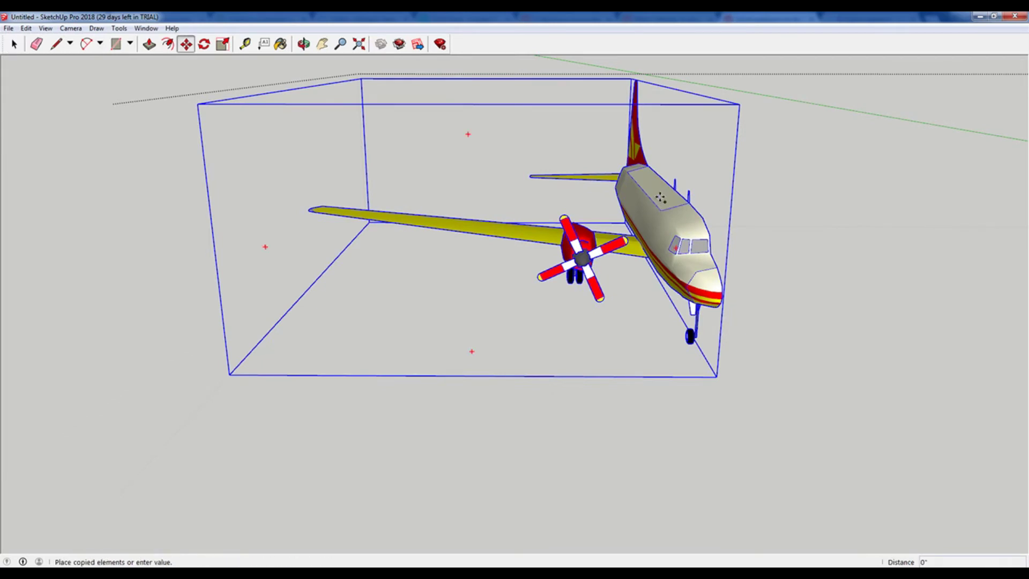
scroll(828, 201, down, 3)
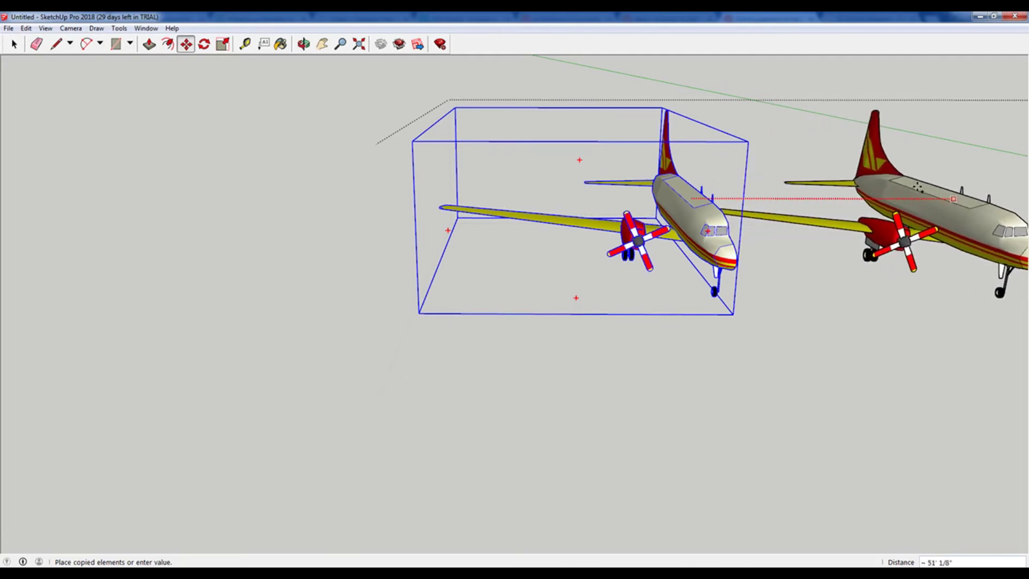
click(897, 193)
mouse_move(897, 193)
middle_down()
mouse_move(894, 206)
mouse_move(808, 213)
middle_up()
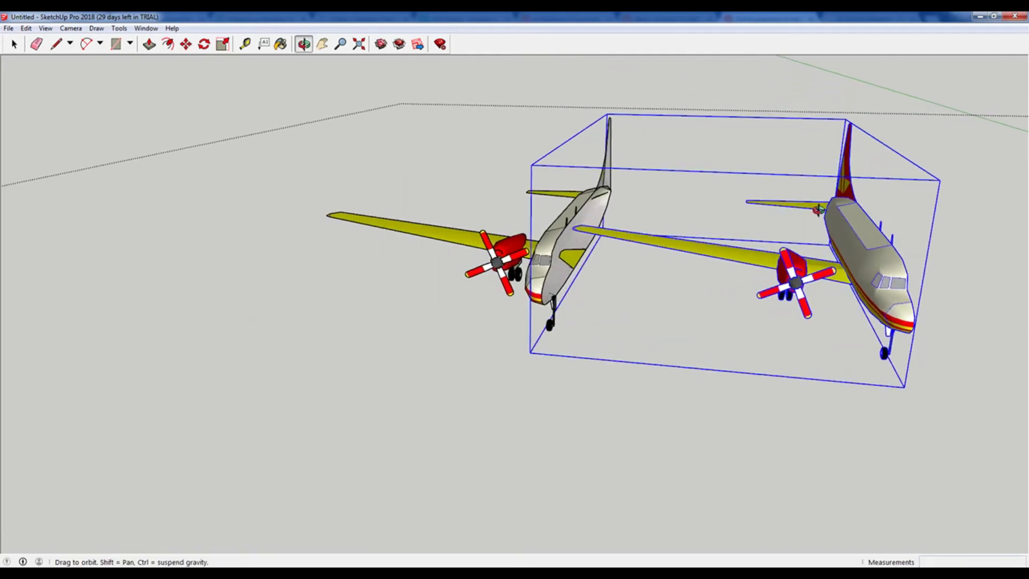
- Mirror the copied half across its width with a scale factor of -1
key(s)
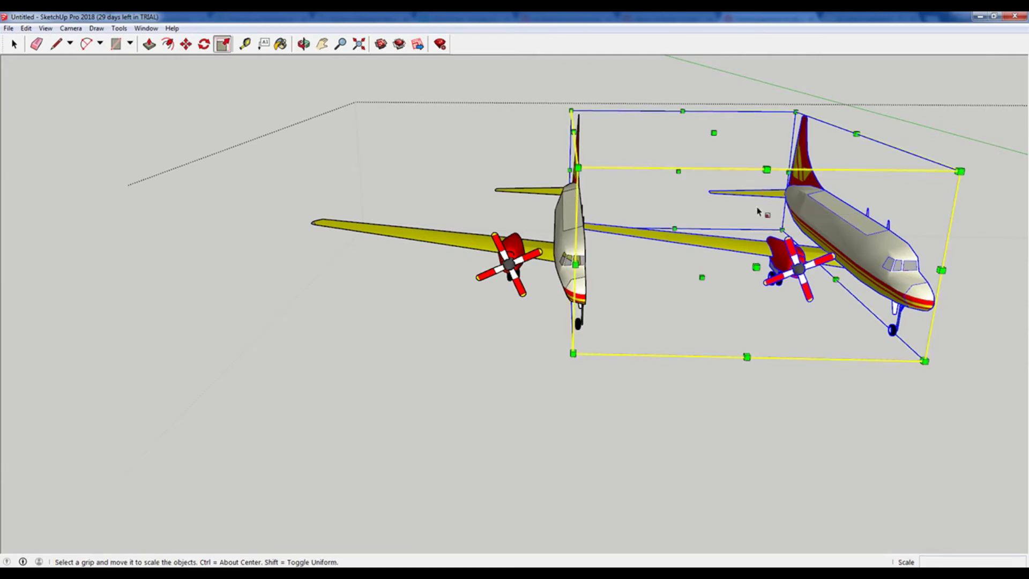
middle_drag(770, 206, 569, 201)
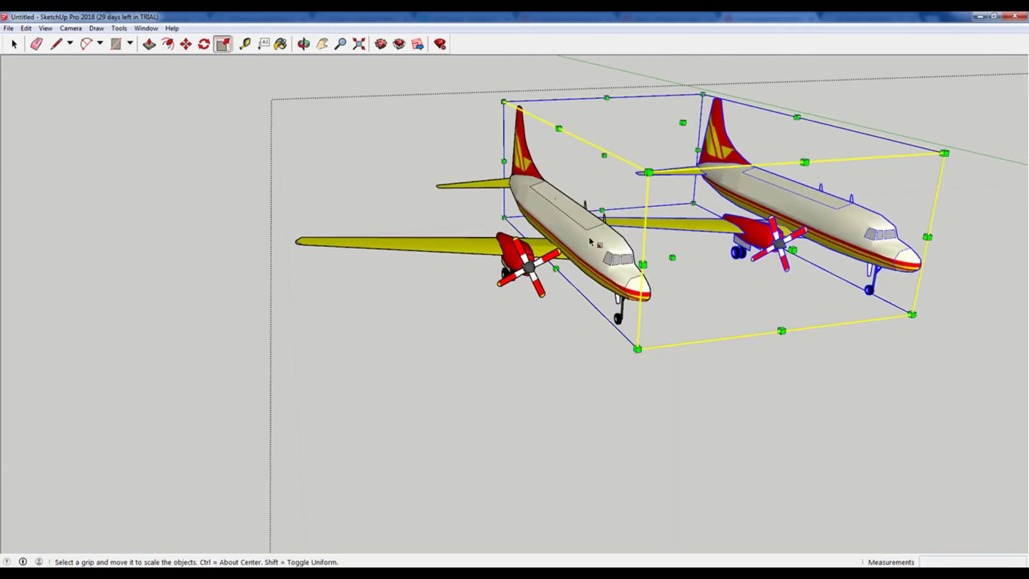
mouse_move(859, 233)
middle_down()
mouse_move(586, 238)
mouse_move(589, 178)
middle_up()
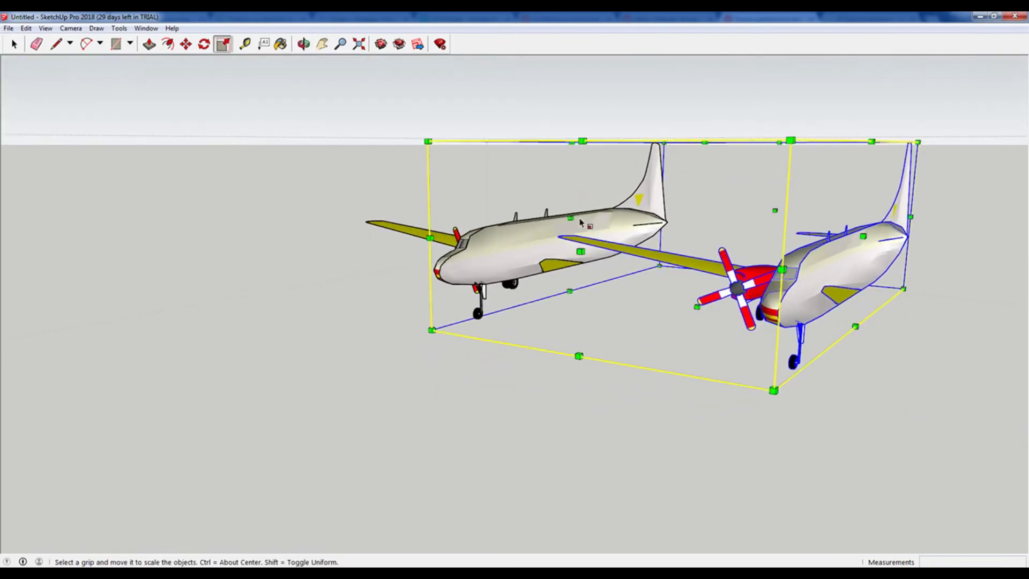
mouse_move(579, 225)
mouse_down()
mouse_move(816, 241)
mouse_move(935, 274)
mouse_up()
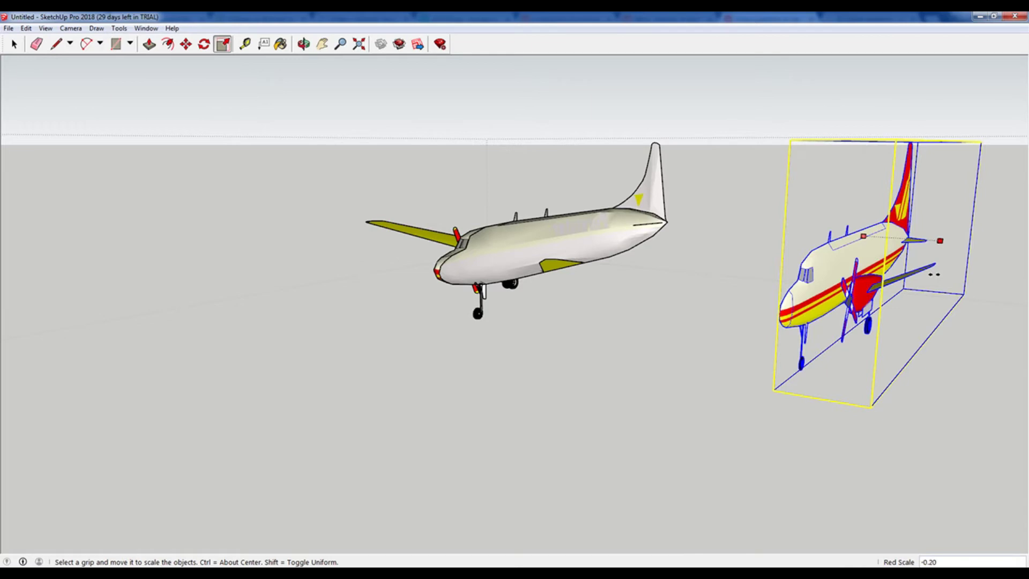
text(-1)
key(Return)
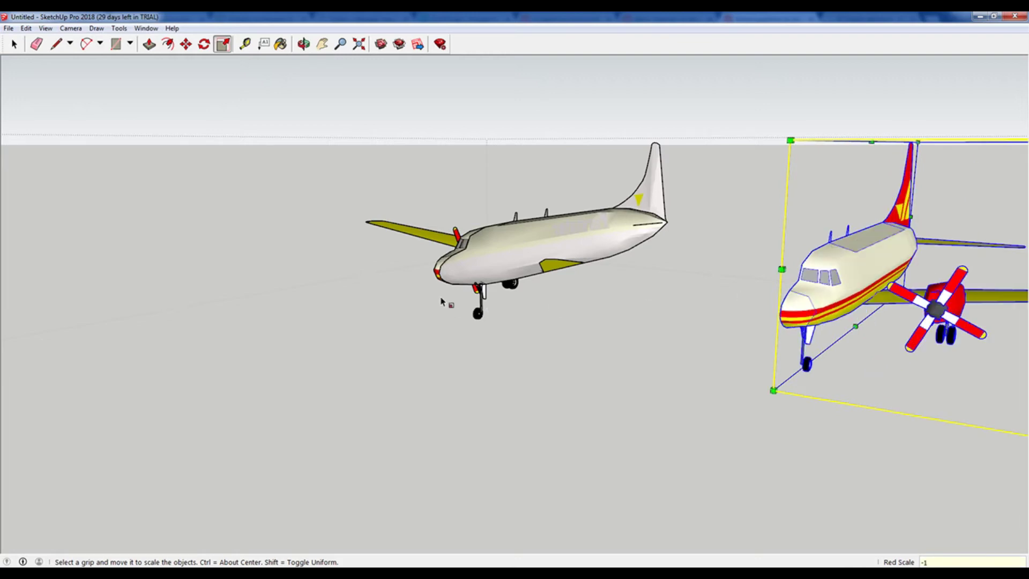
middle_drag(437, 291, 589, 354)
key(s)
- Move the mirrored half so it snaps against the original's centre
key(space)
click(666, 322)
key(m)
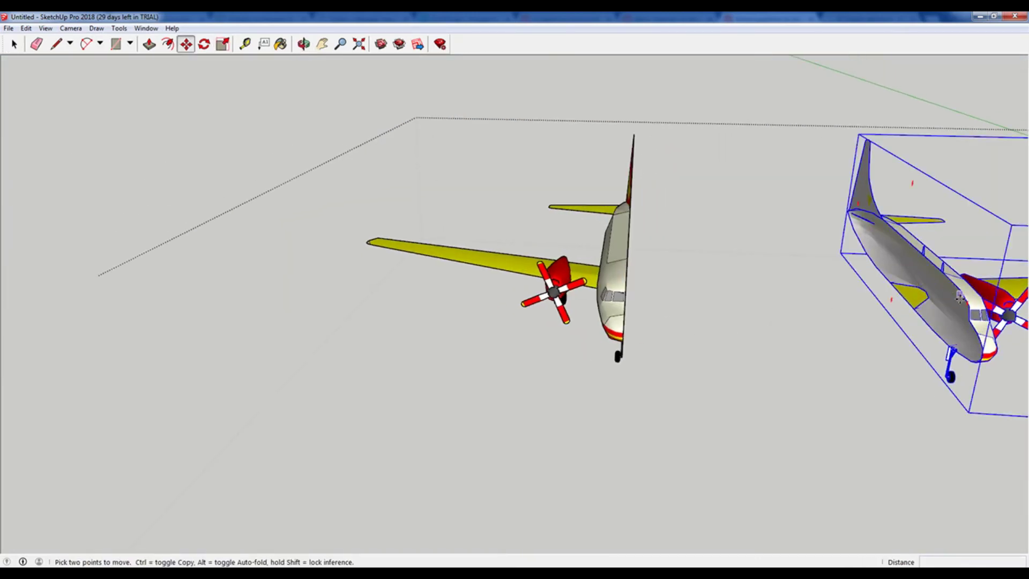
click(938, 334)
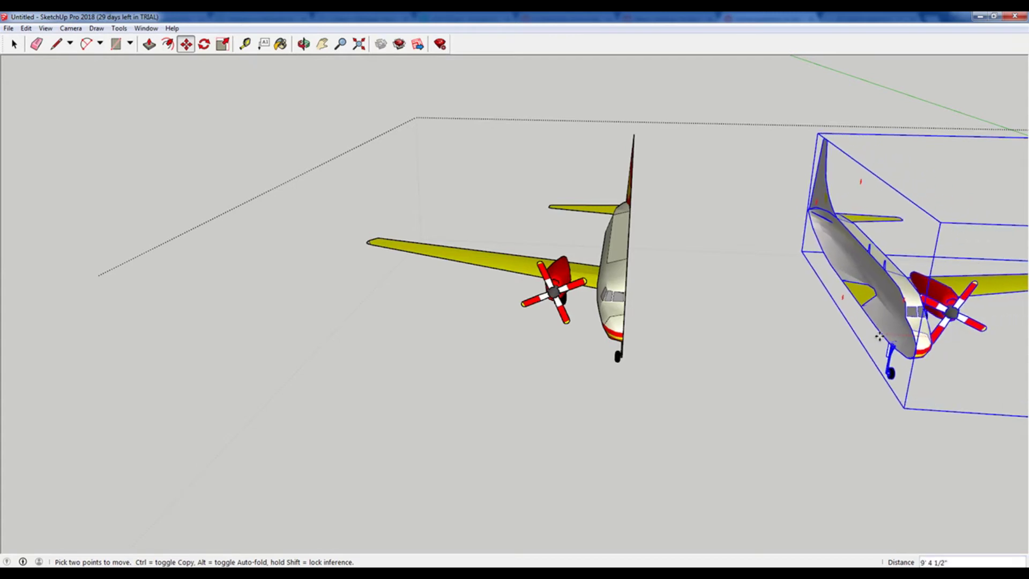
click(633, 133)
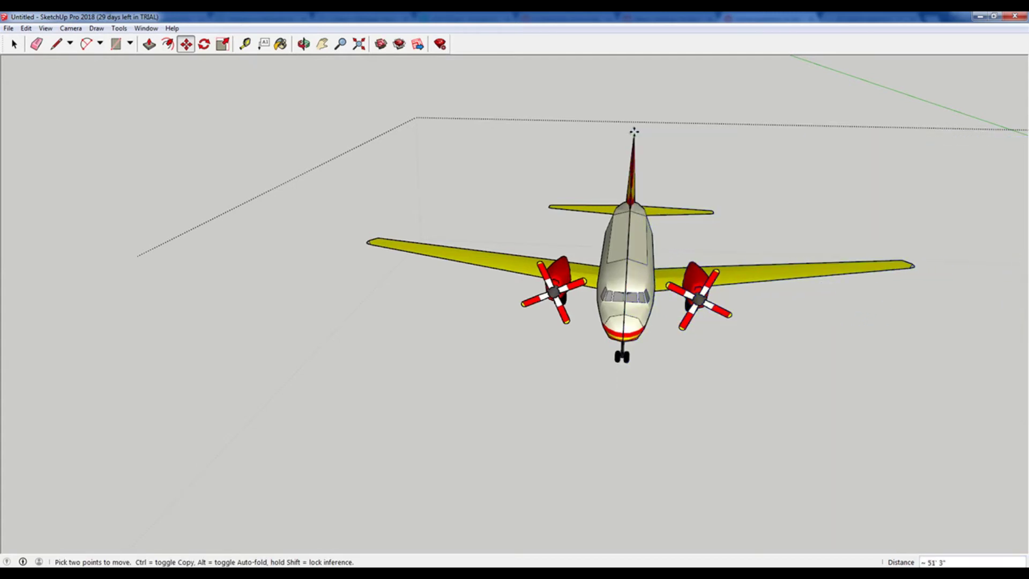
key(space)
click(725, 434)
mouse_move(726, 437)
middle_down()
mouse_move(447, 319)
mouse_move(551, 239)
middle_up()
scroll(625, 271, up, 3)
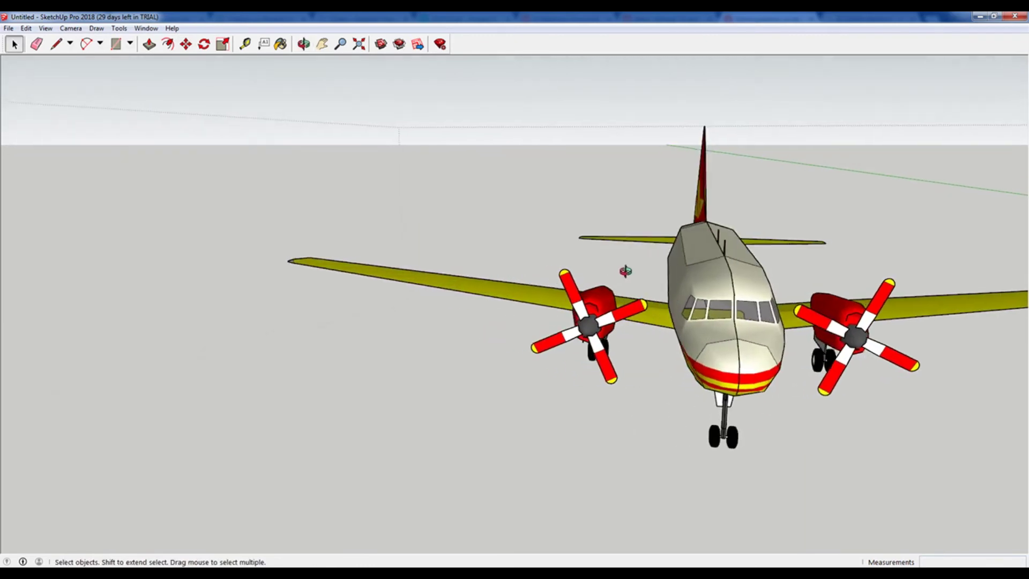
- Open the half component for editing, with the view centred on the cabin roof
click(754, 288)
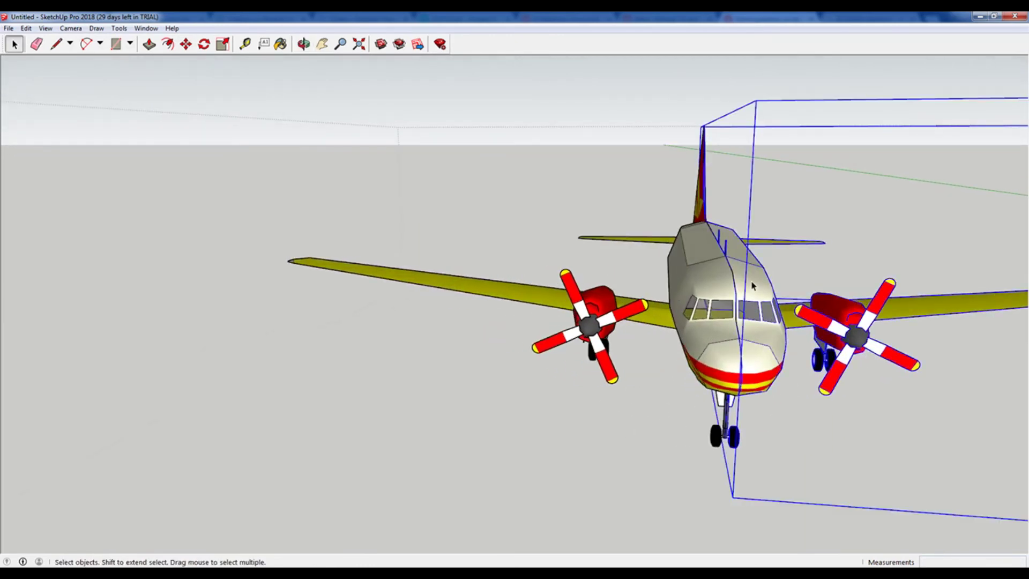
double_click(754, 288)
mouse_move(752, 288)
middle_down()
mouse_move(667, 340)
mouse_move(643, 391)
middle_up()
scroll(719, 316, up, 3)
middle_drag(694, 439, 696, 173)
scroll(696, 287, up, 3)
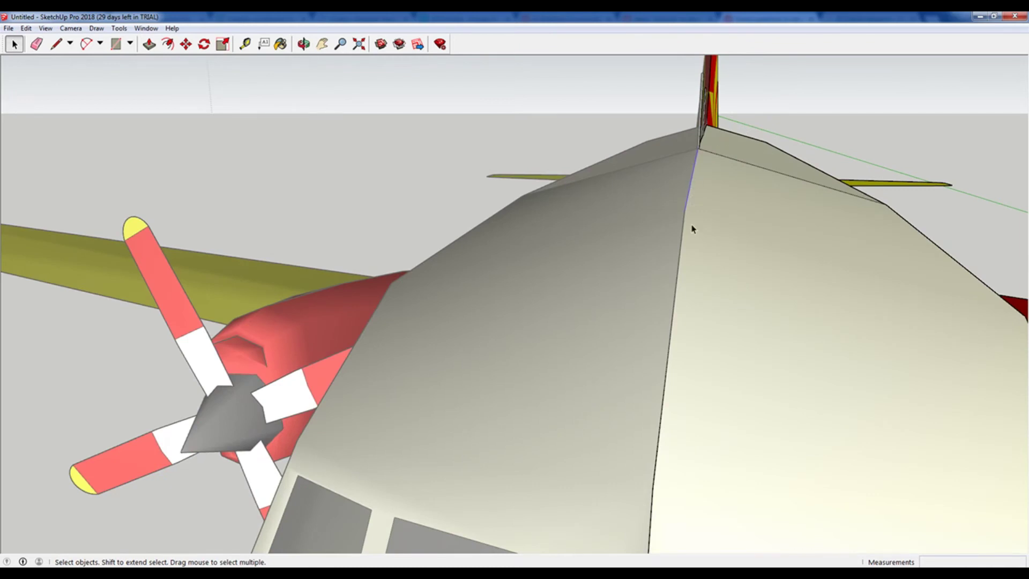
middle_drag(694, 225, 690, 211)
drag(678, 276, 697, 313)
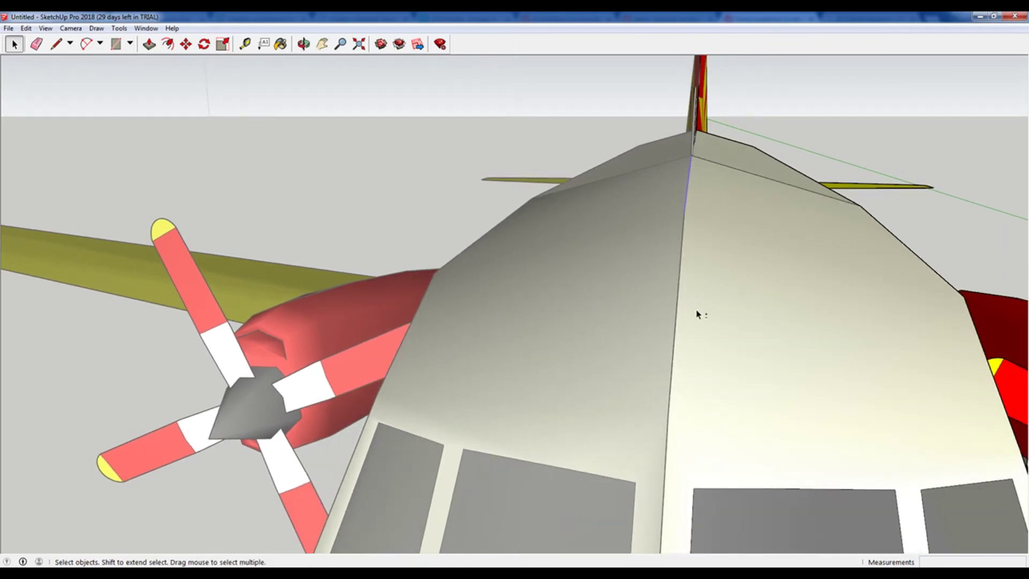
drag(648, 186, 697, 343)
middle_drag(697, 344, 717, 320)
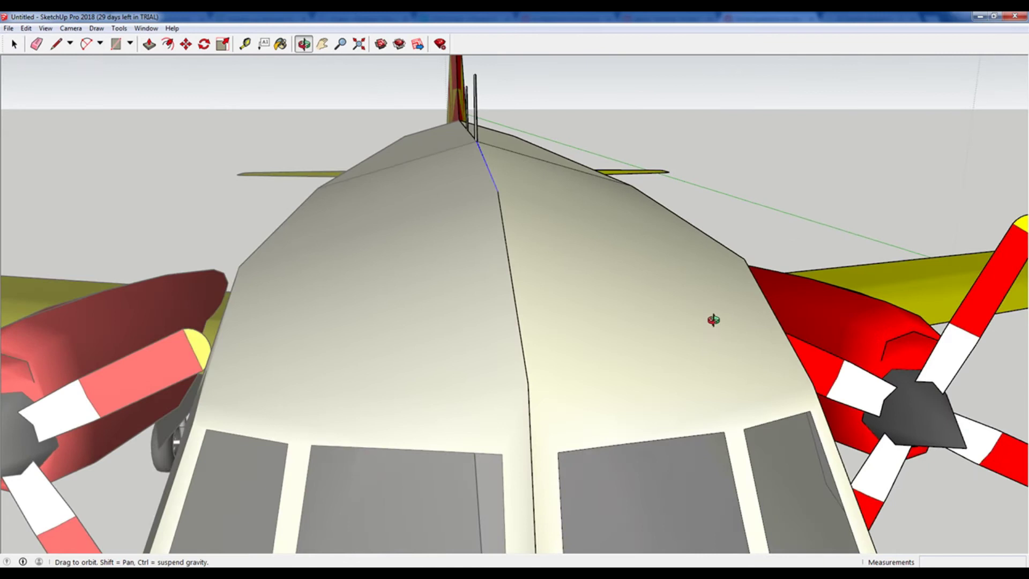
- Hide the centre seam line along the cabin roof
drag(448, 159, 563, 420)
drag(485, 350, 544, 480)
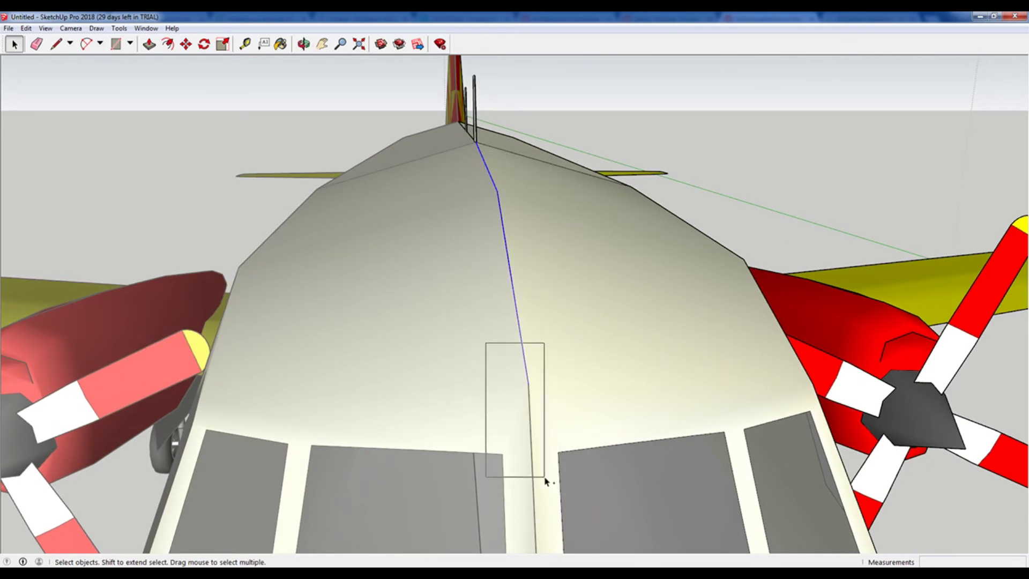
right_click(530, 395)
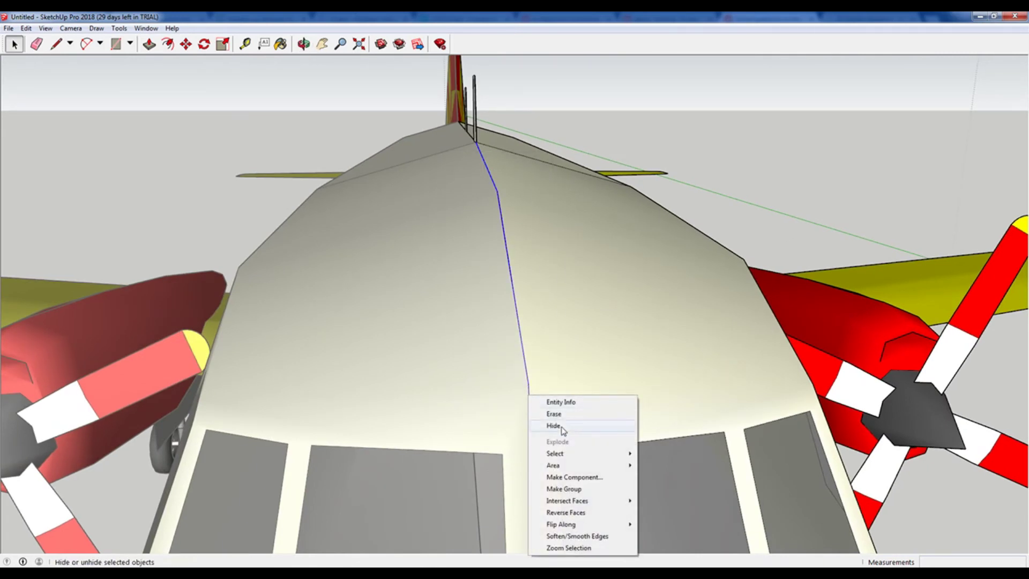
click(572, 425)
scroll(624, 333, down, 3)
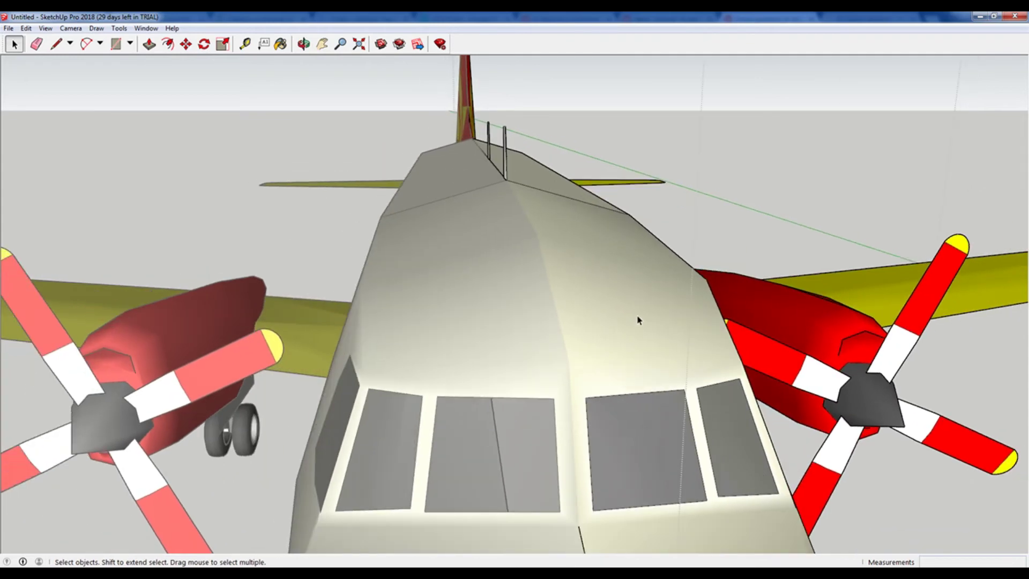
scroll(638, 317, down, 3)
scroll(298, 166, down, 2)
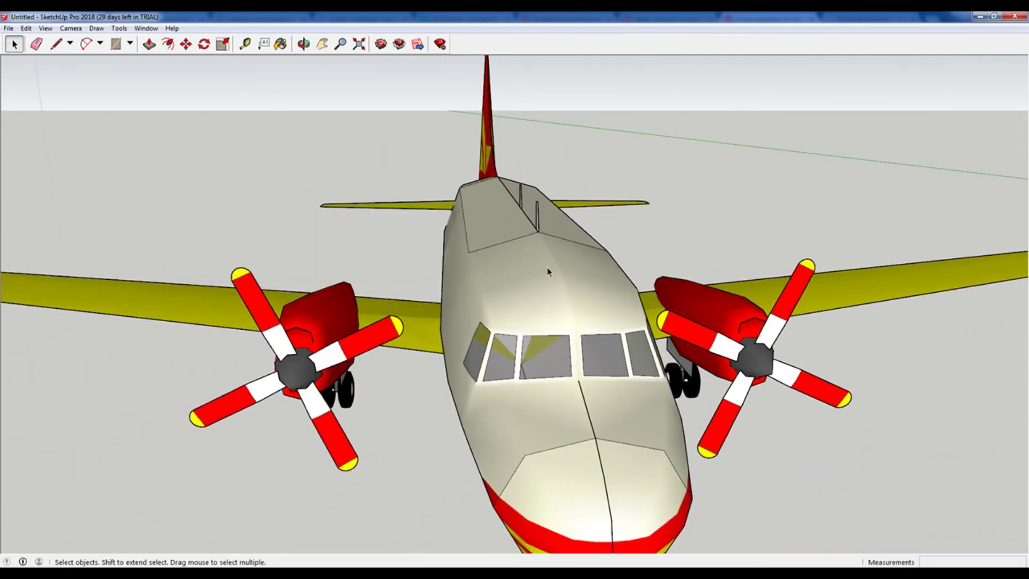
- Hide the centre seam line along the airplane's nose
key(o)
drag(638, 384, 602, 403)
key(space)
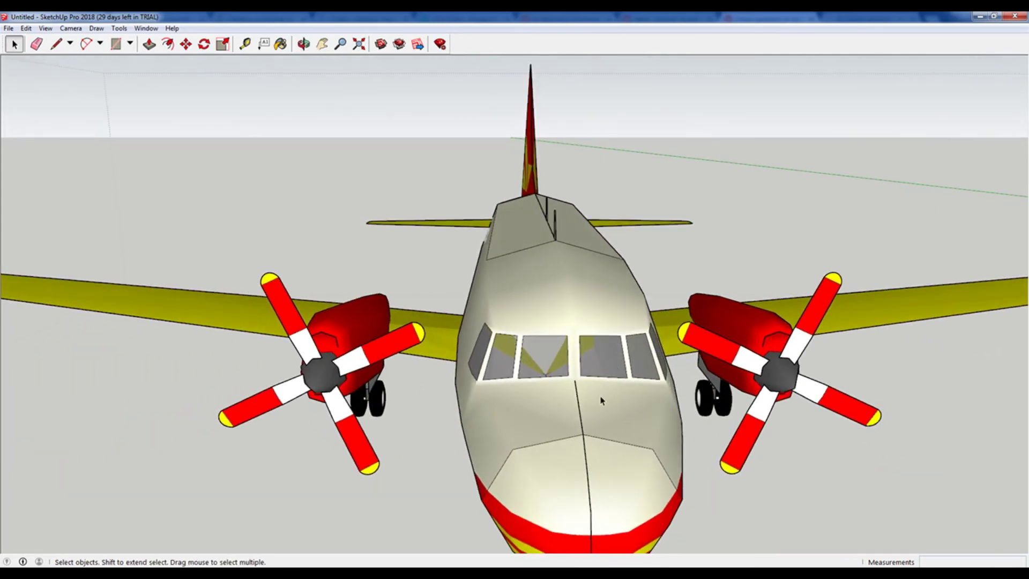
scroll(602, 402, up, 2)
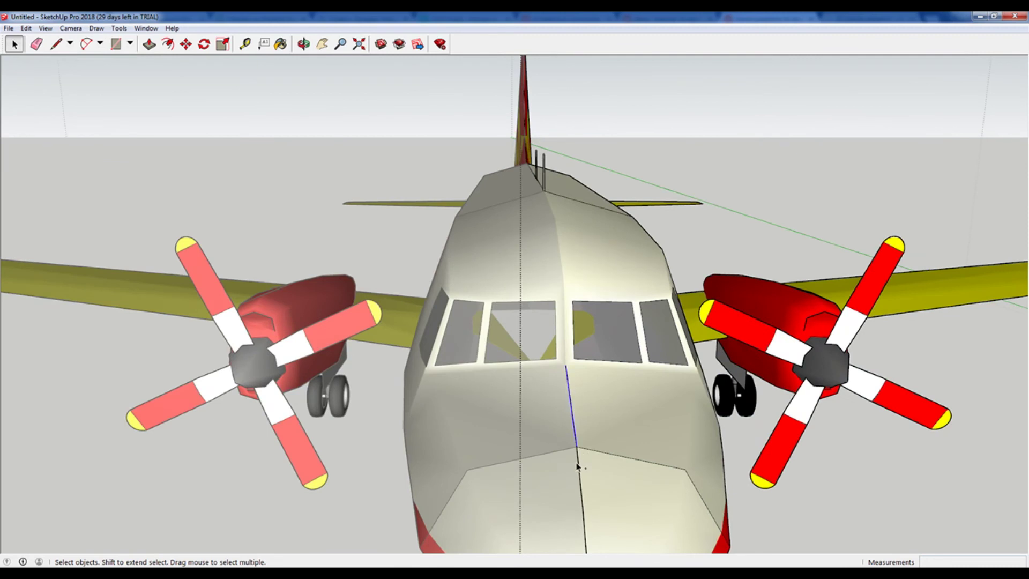
scroll(587, 465, down, 2)
scroll(596, 463, up, 1)
scroll(595, 462, up, 1)
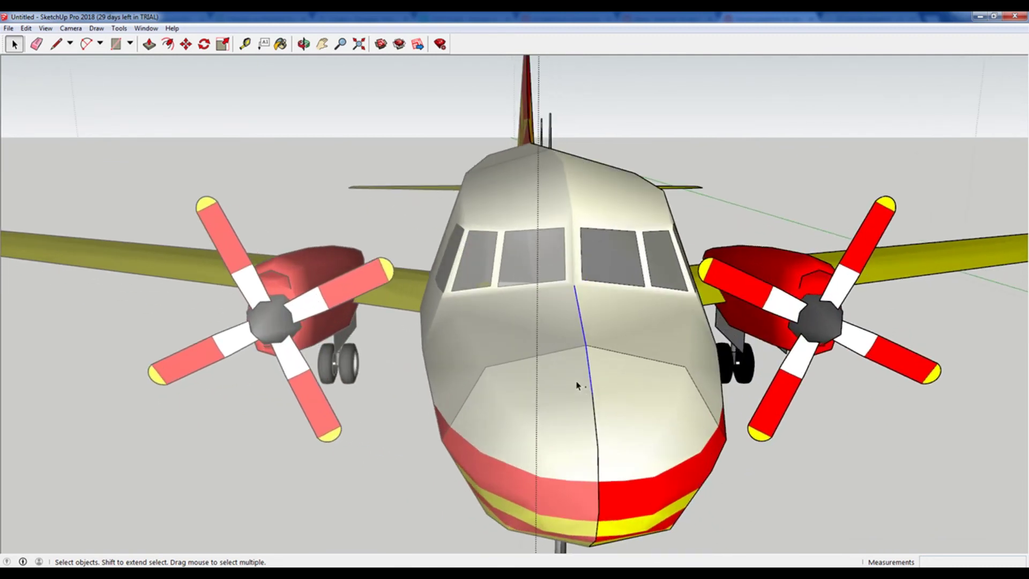
right_click(598, 470)
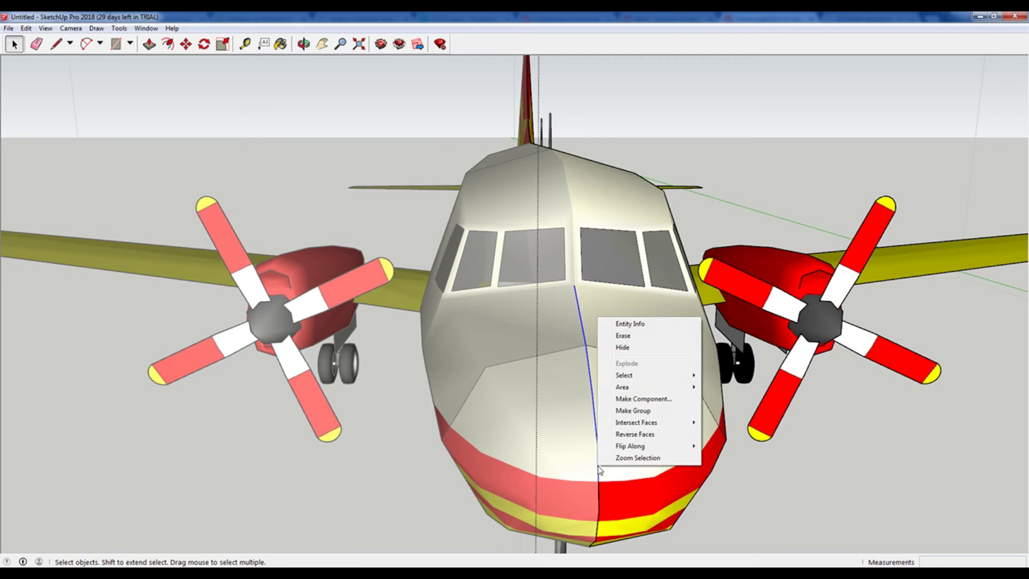
click(648, 352)
scroll(810, 504, down, 2)
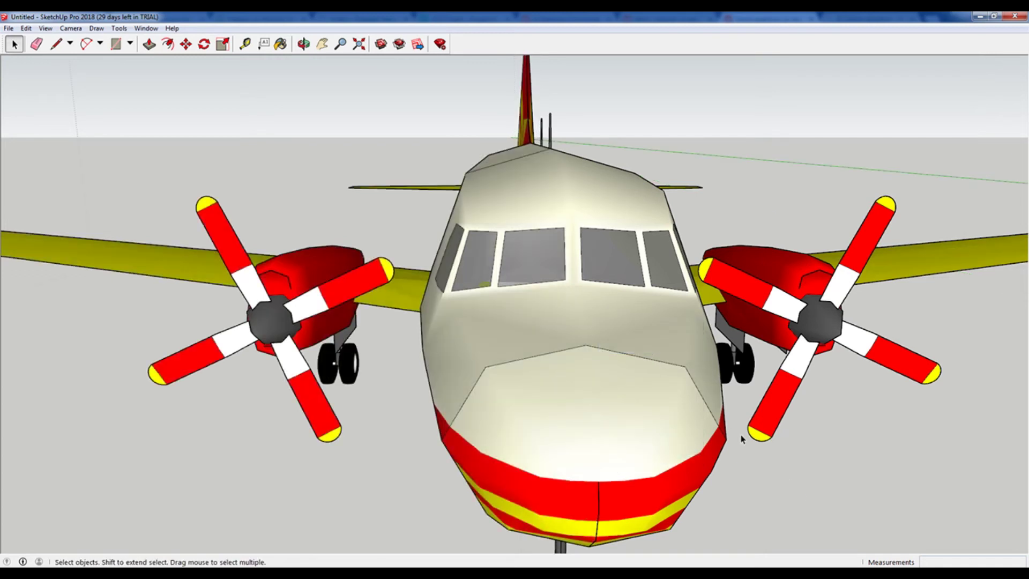
middle_drag(742, 438, 731, 415)
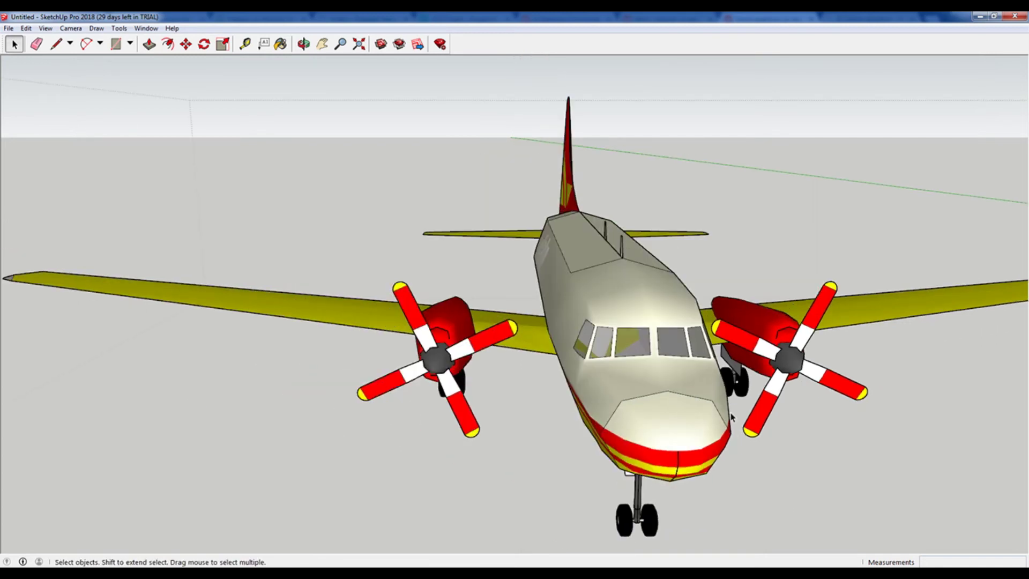